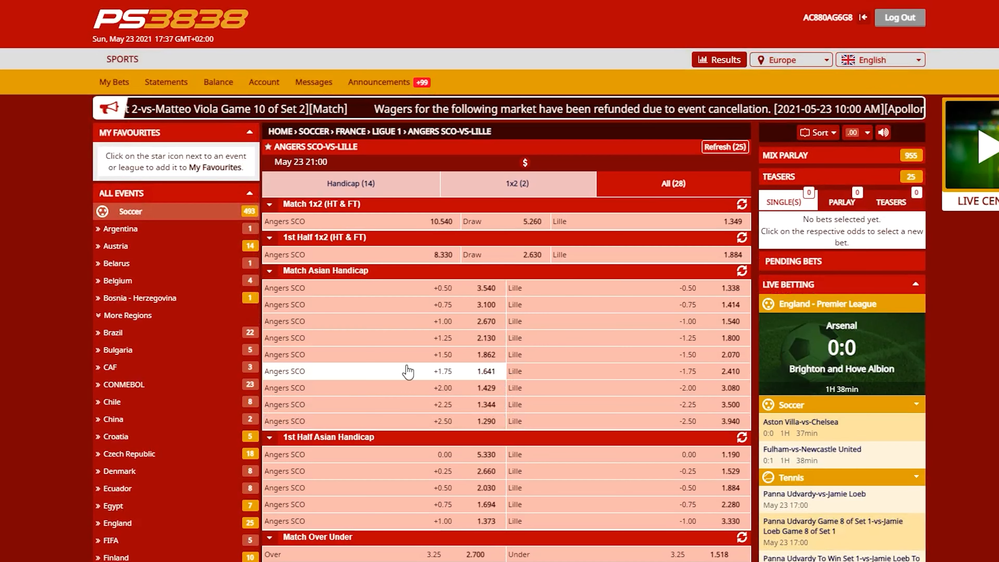
Open the soccer outright markets and expand the France - Ligue 1 team props for Angers SCO vs Lille.
scroll(190, 379, down, 2)
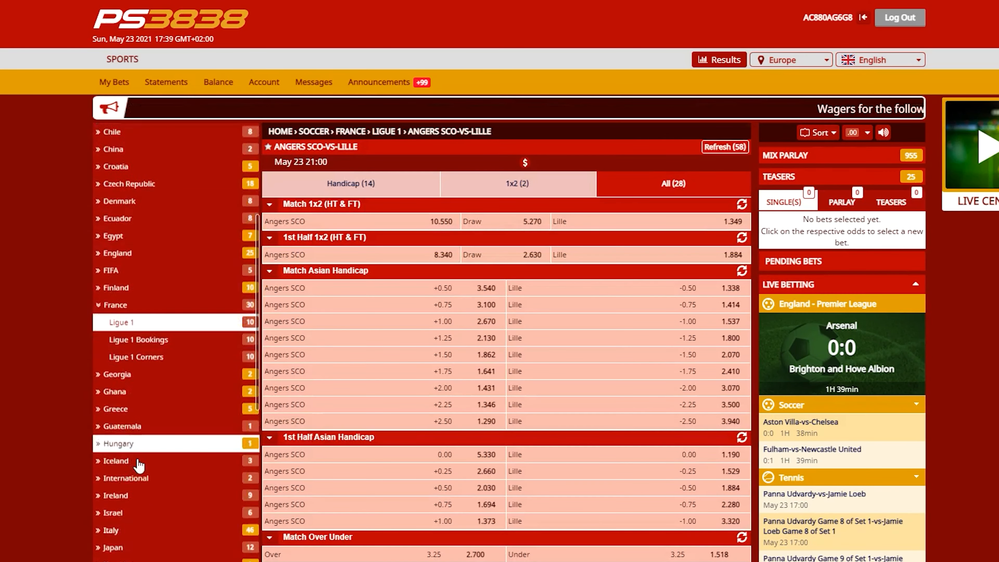
scroll(139, 465, down, 15)
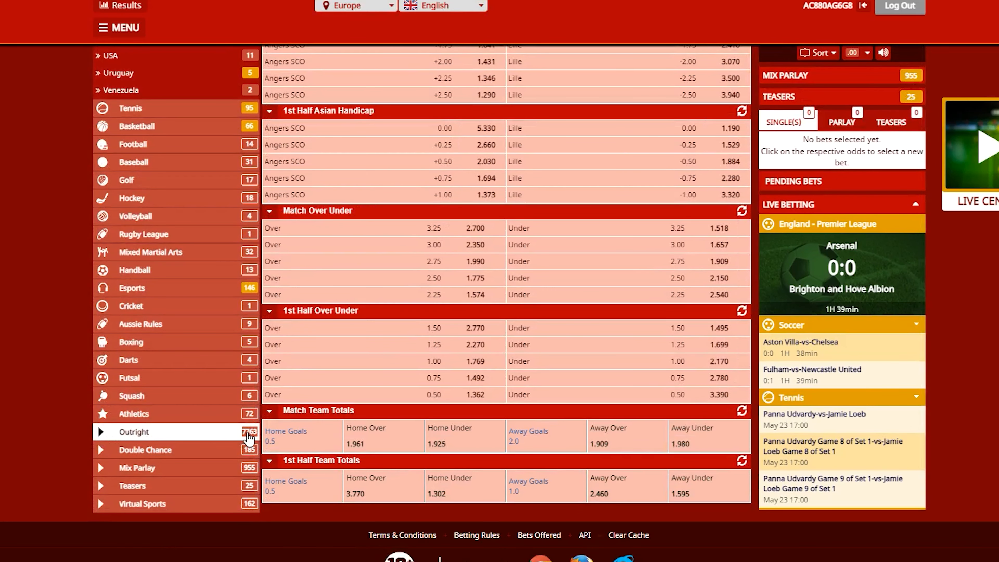
click(151, 437)
click(136, 450)
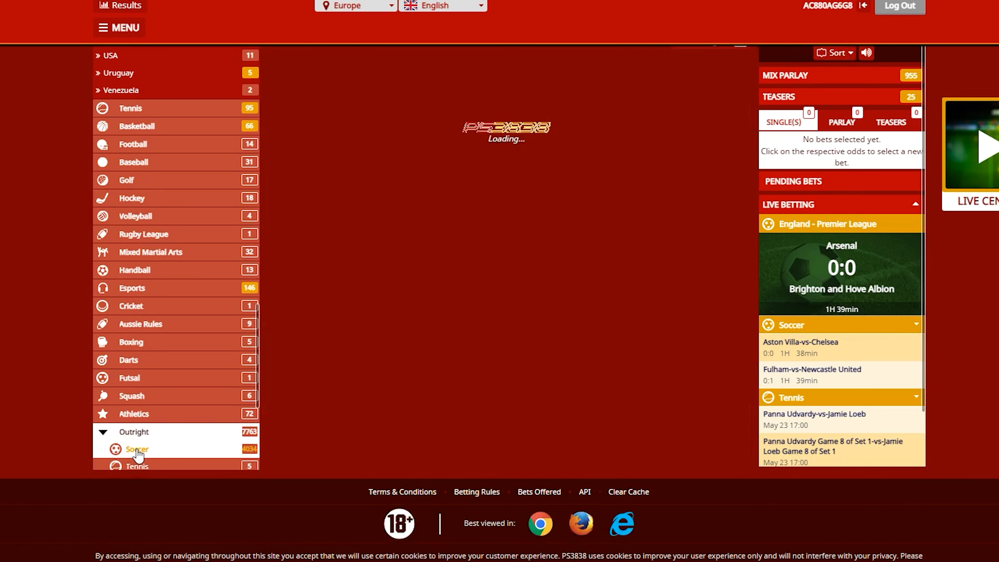
scroll(506, 303, down, 18)
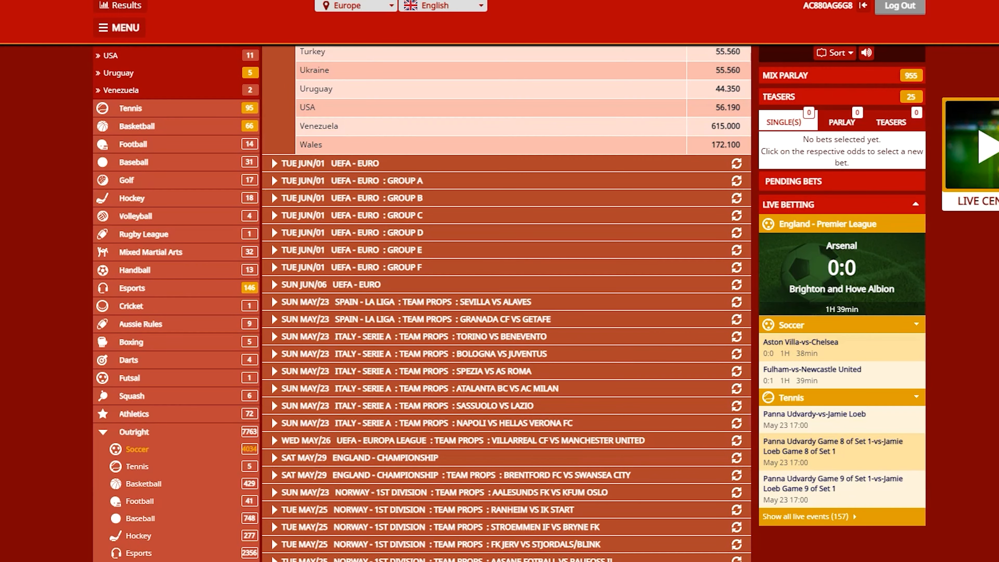
scroll(506, 303, down, 20)
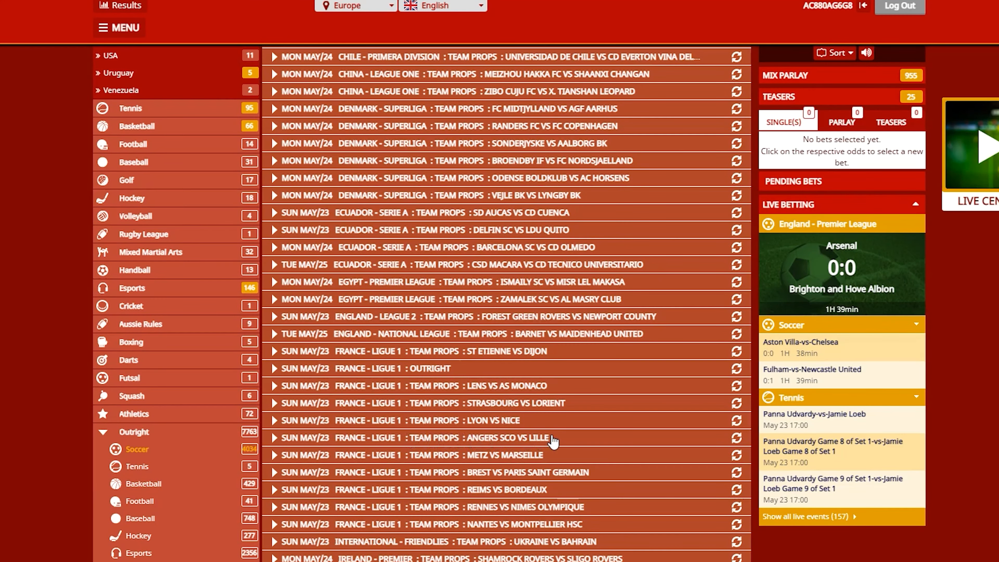
click(545, 439)
Skim the full list of Angers SCO vs Lille team props and return to the 3-way handicap markets.
scroll(527, 436, down, 15)
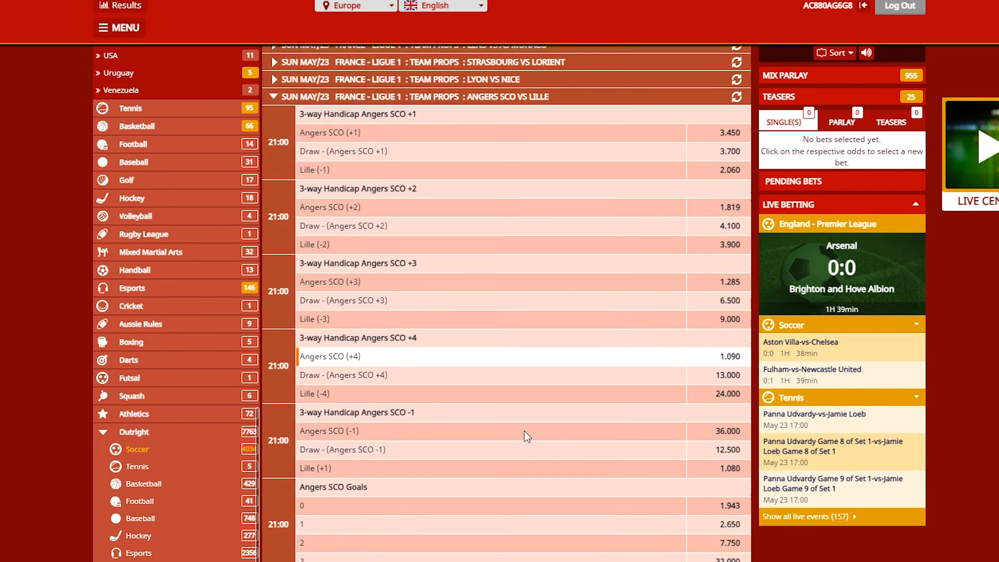
scroll(526, 436, down, 15)
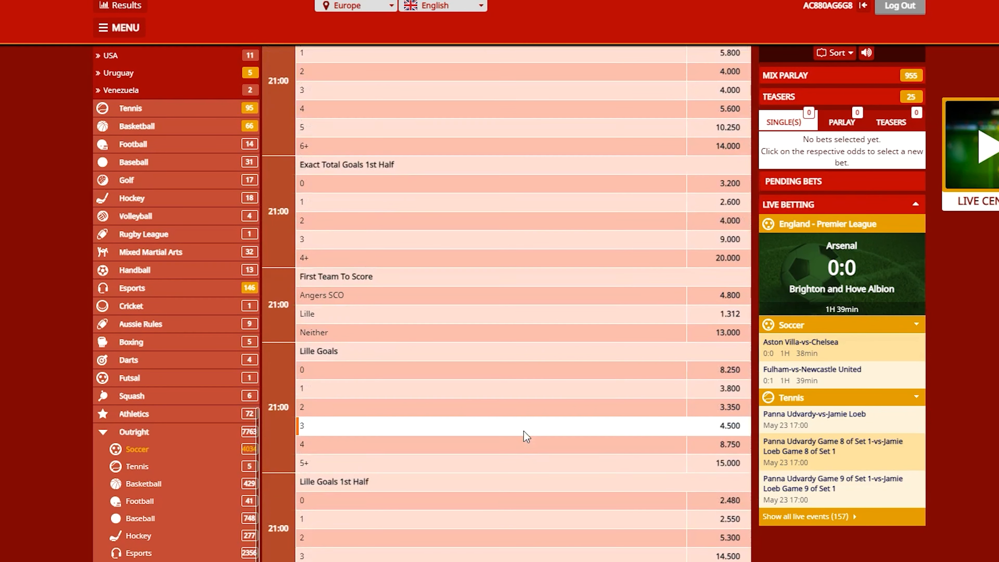
scroll(524, 430, down, 5)
scroll(521, 431, up, 15)
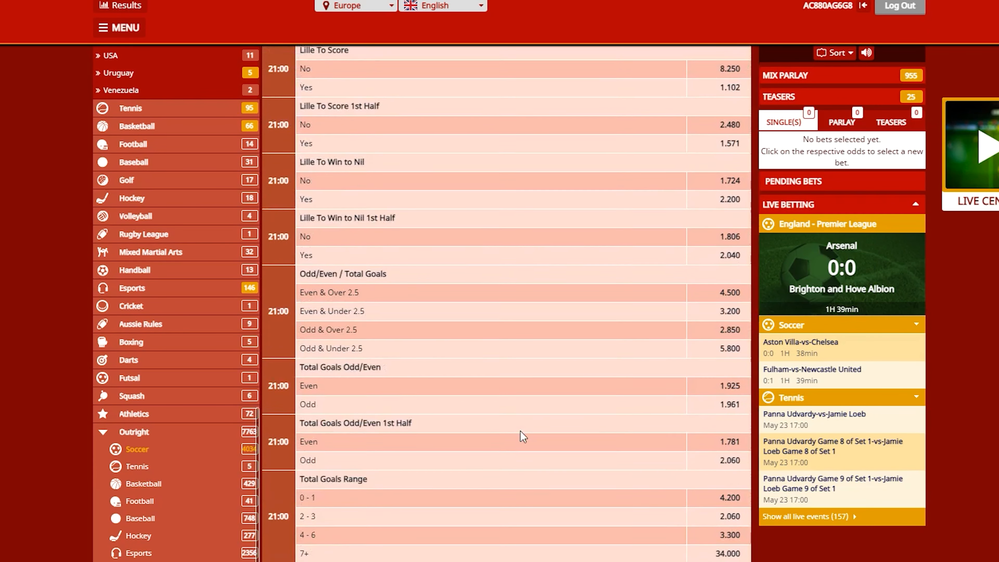
scroll(521, 431, up, 10)
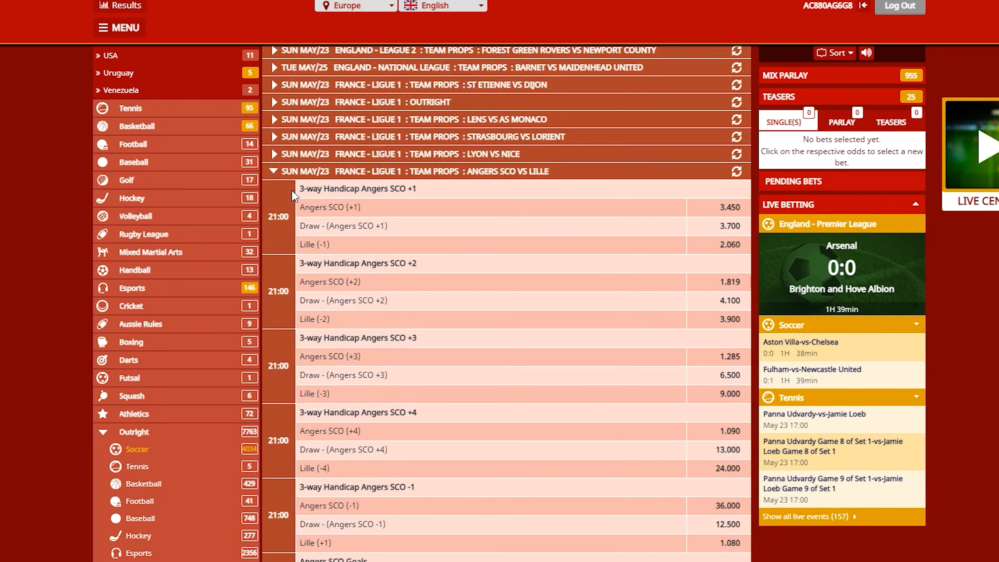
Examine the Angers SCO goals, to-score, both-teams-to-score, winner combination and correct score odds.
scroll(306, 260, down, 10)
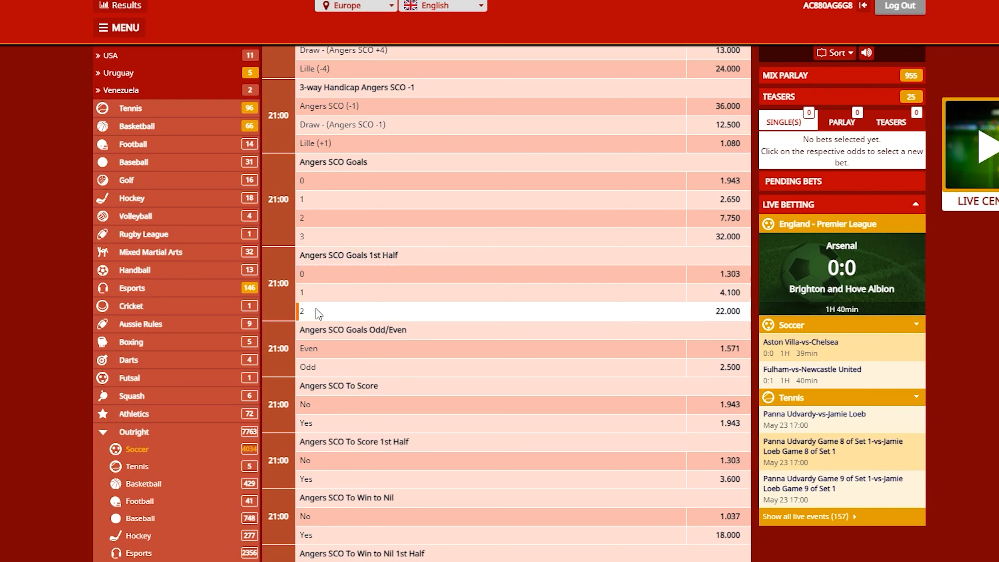
drag(326, 329, 385, 330)
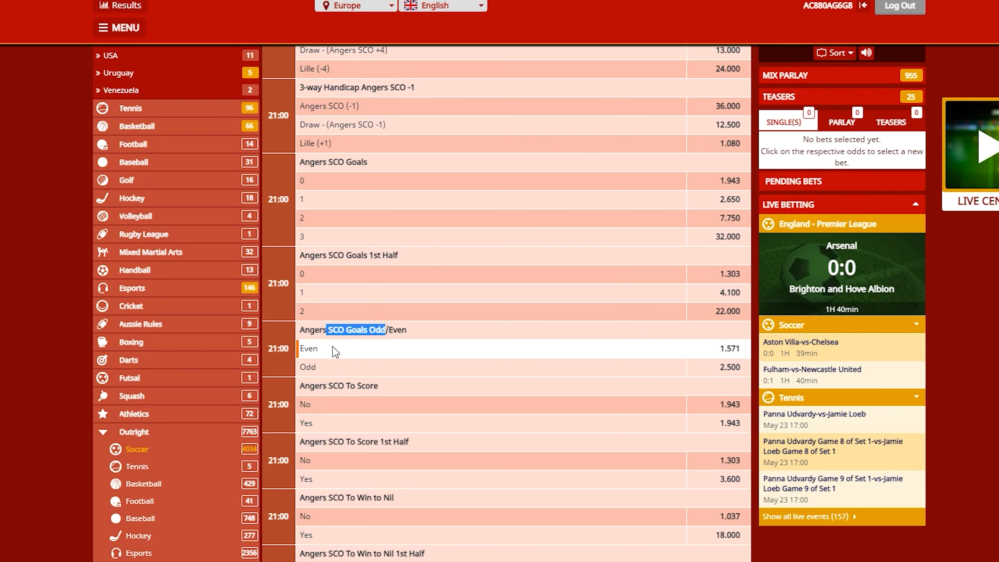
scroll(320, 256, down, 3)
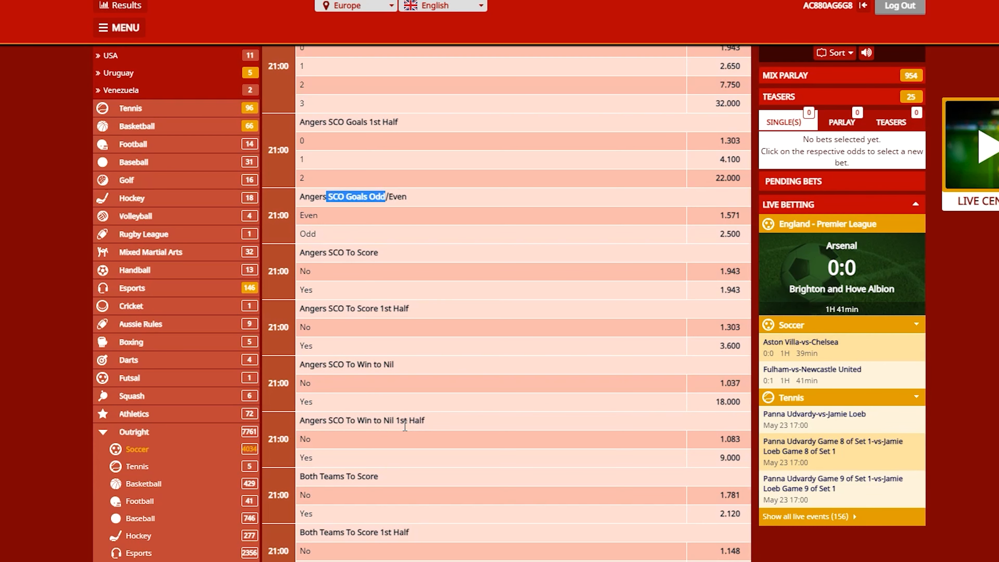
scroll(385, 445, down, 3)
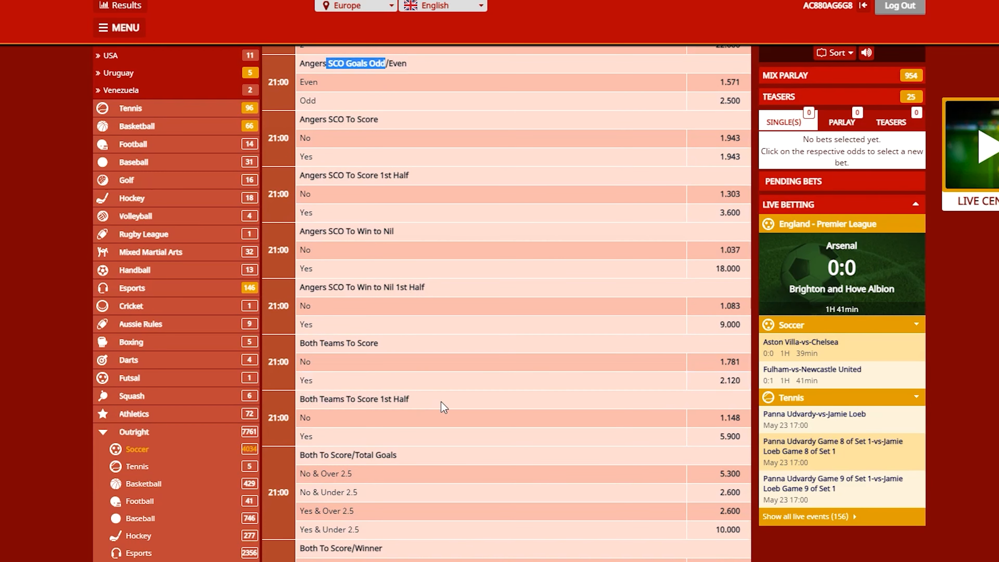
scroll(444, 407, down, 4)
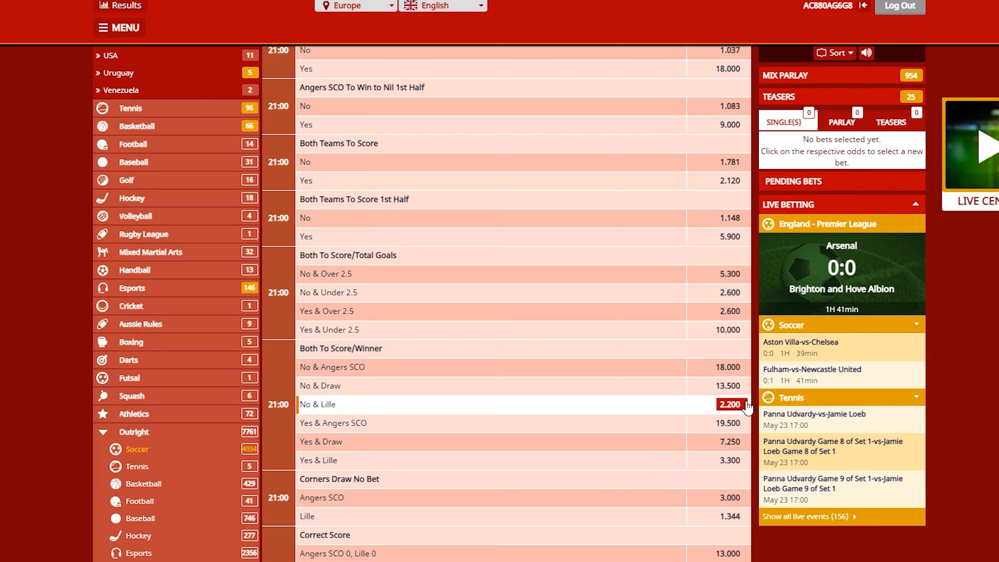
scroll(338, 238, down, 7)
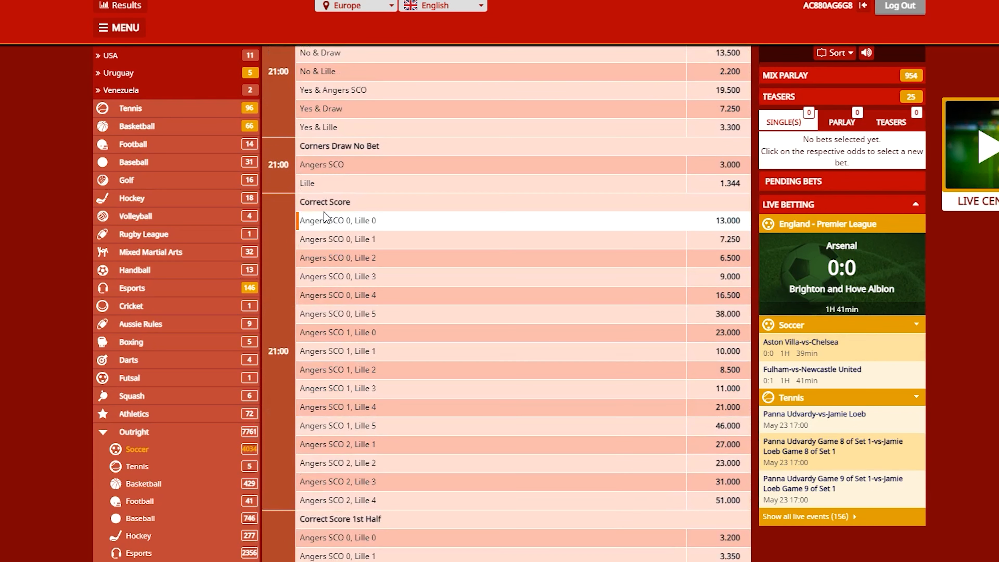
scroll(352, 218, down, 7)
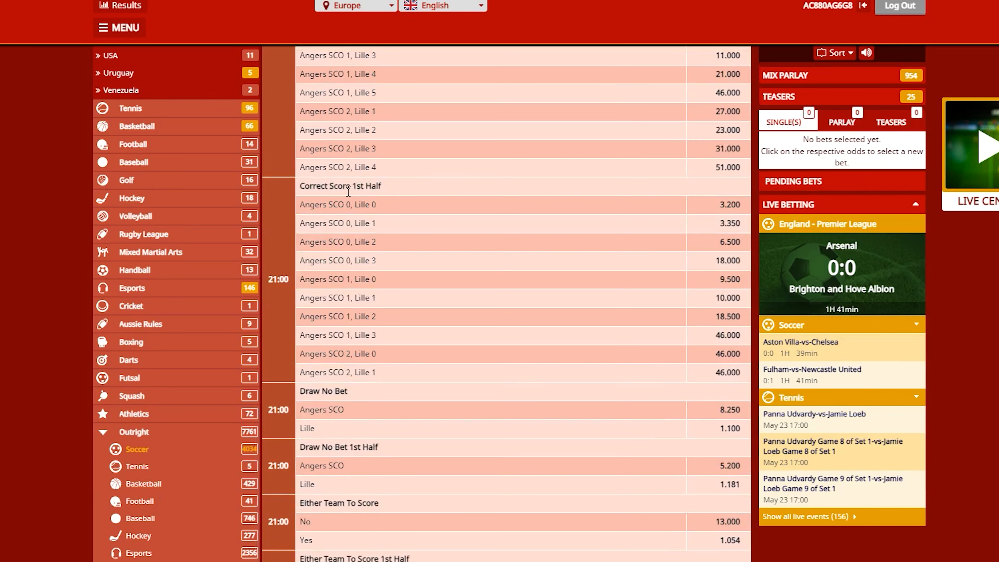
scroll(346, 334, down, 4)
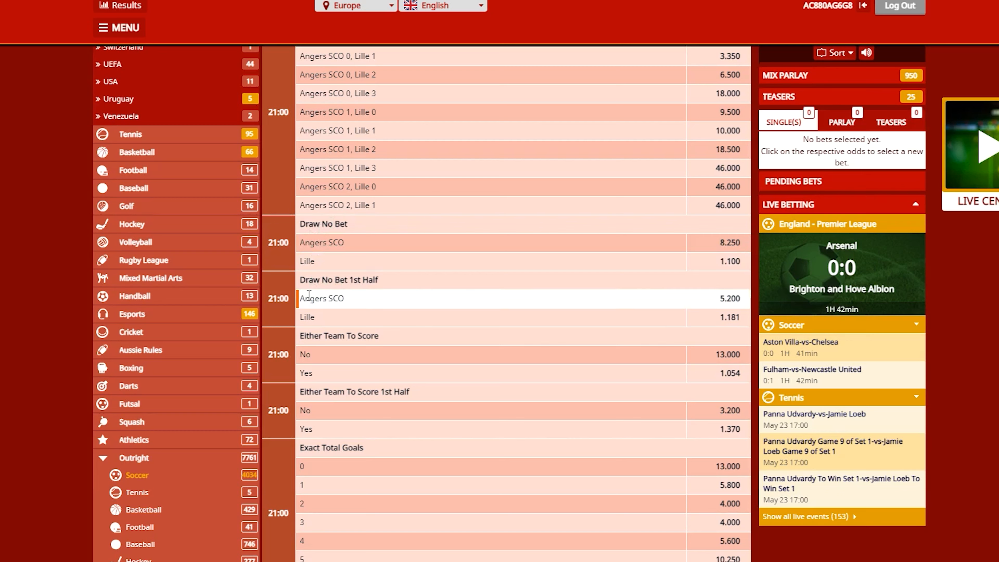
Review the draw-no-bet, either-team-to-score, exact total goals, first-team-to-score and winning margin props.
drag(379, 280, 323, 280)
drag(298, 336, 385, 338)
click(396, 339)
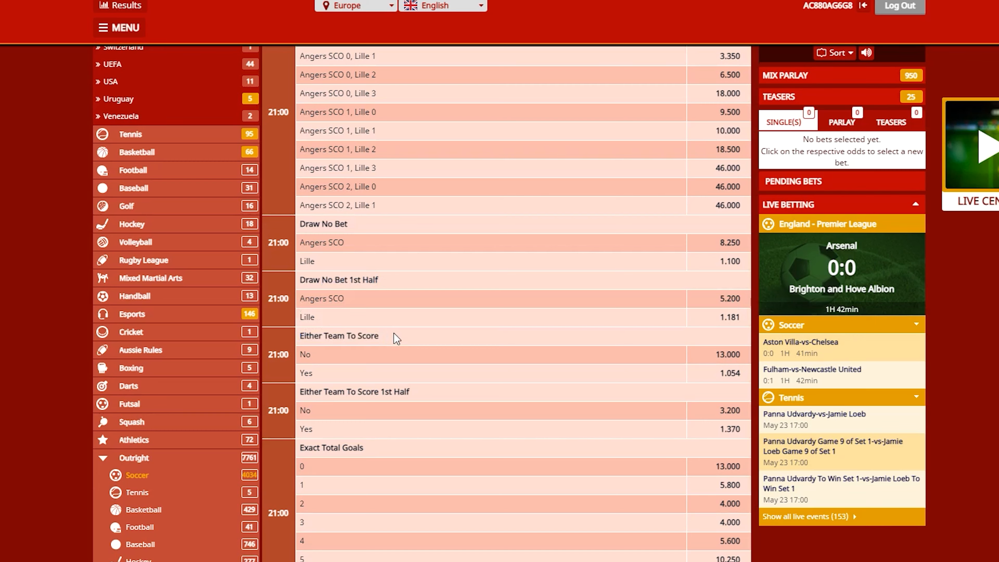
drag(314, 391, 411, 392)
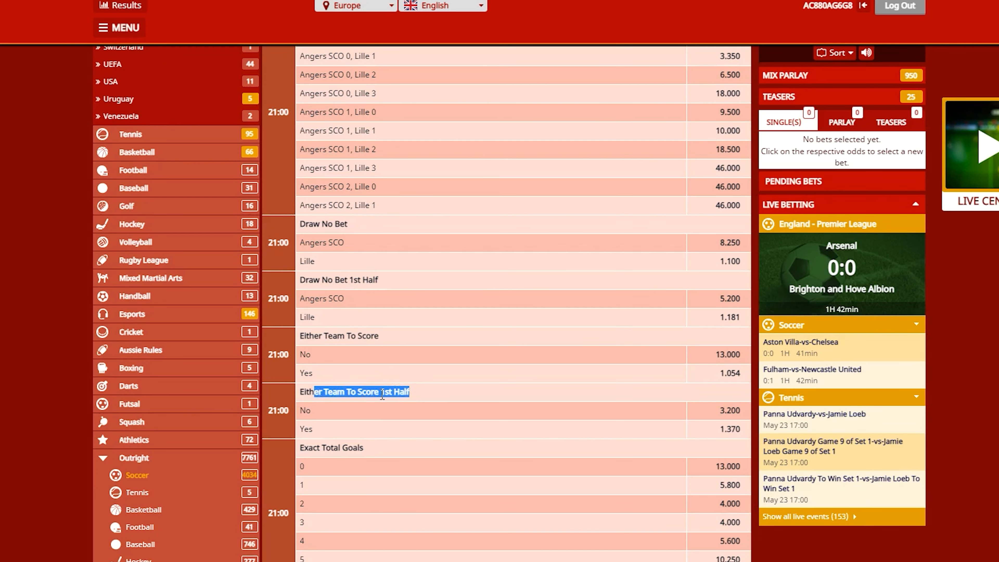
scroll(366, 398, down, 5)
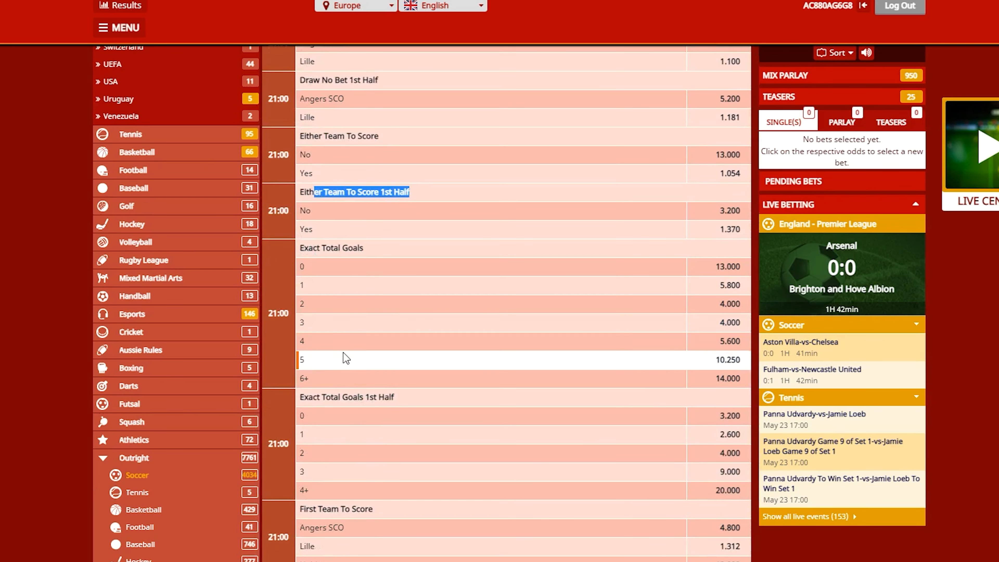
scroll(312, 375, down, 5)
drag(306, 307, 384, 312)
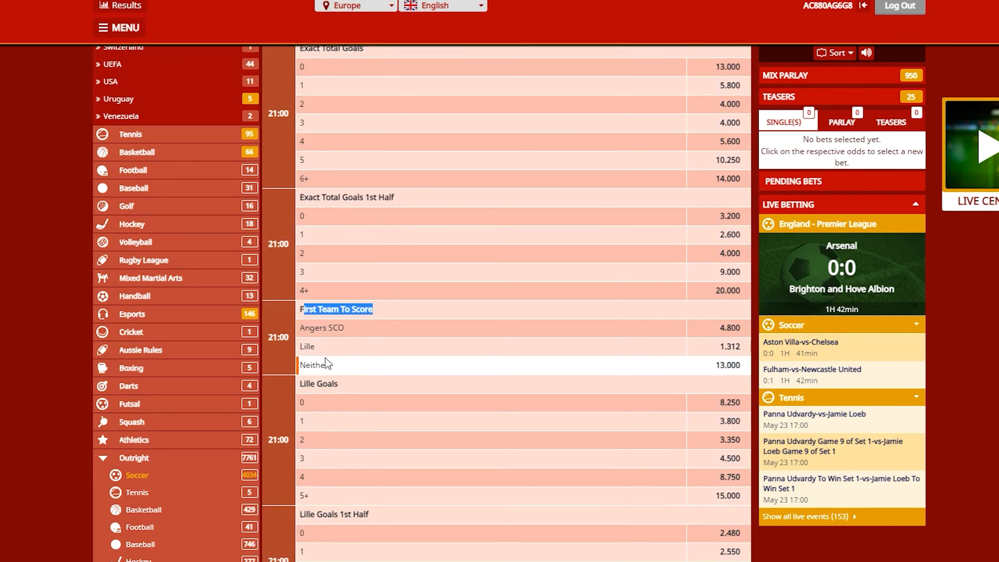
scroll(330, 361, down, 10)
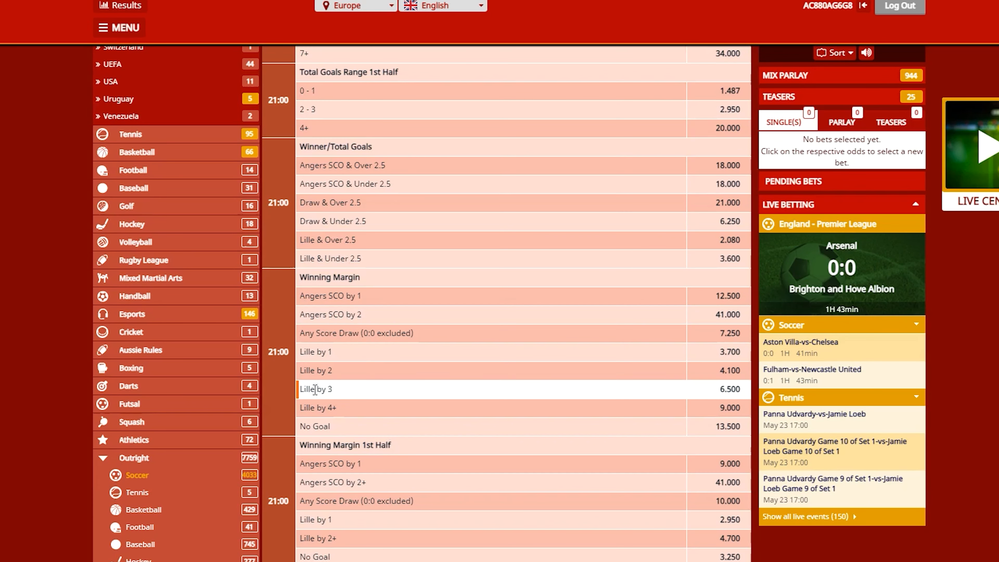
scroll(353, 531, up, 15)
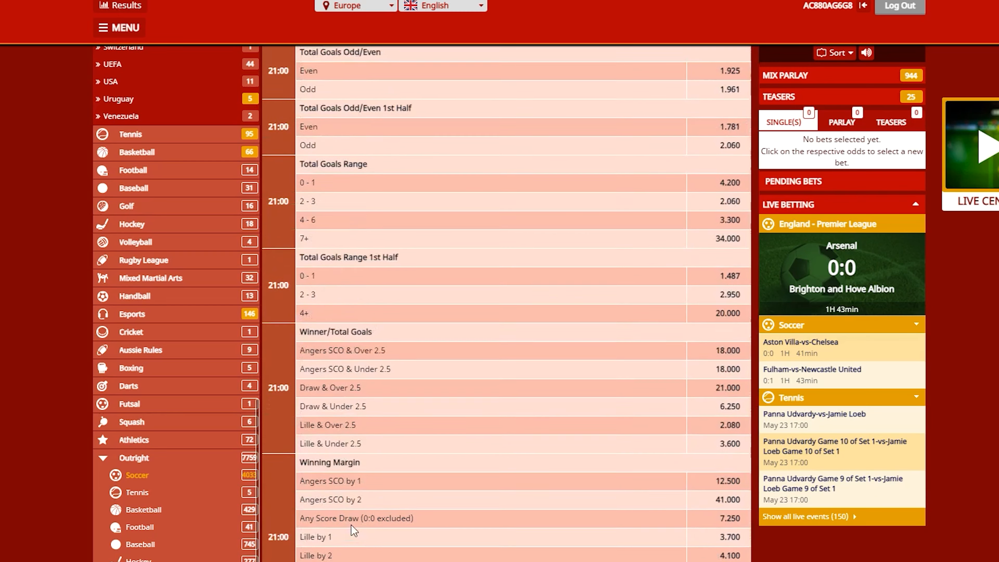
scroll(354, 531, up, 15)
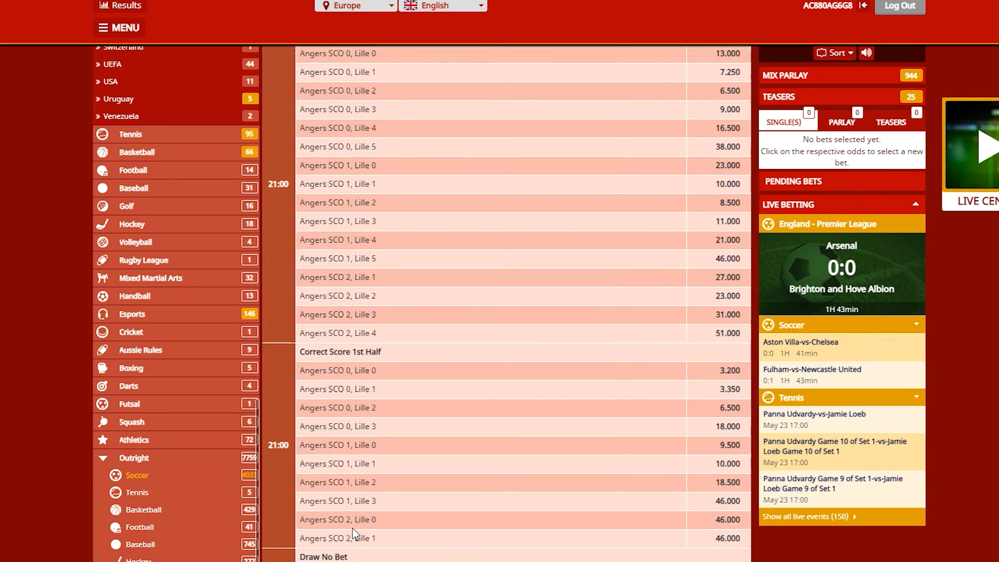
scroll(353, 525, up, 10)
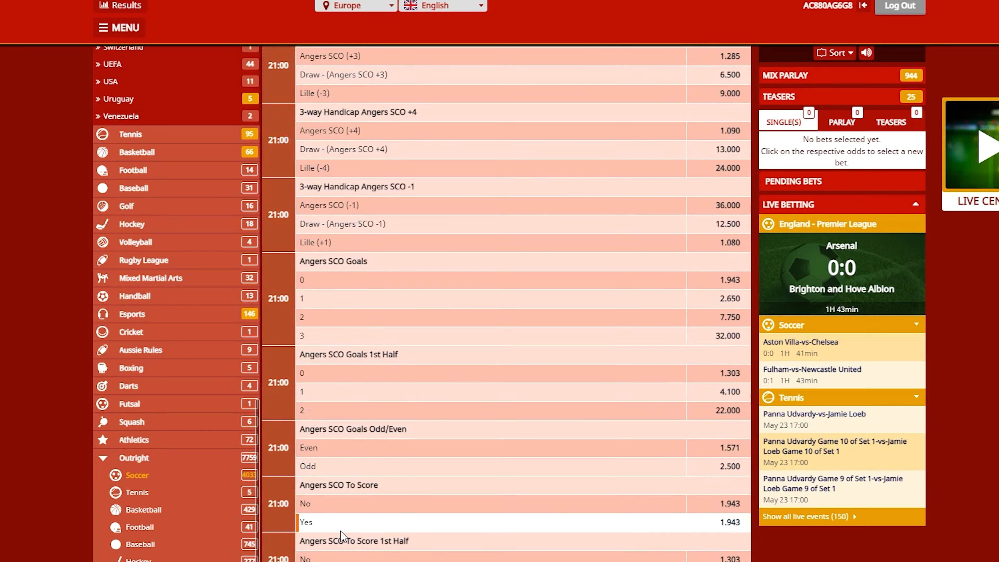
Go back to the soccer match list and open all markets for Angers SCO vs Lille.
key(alt+Left)
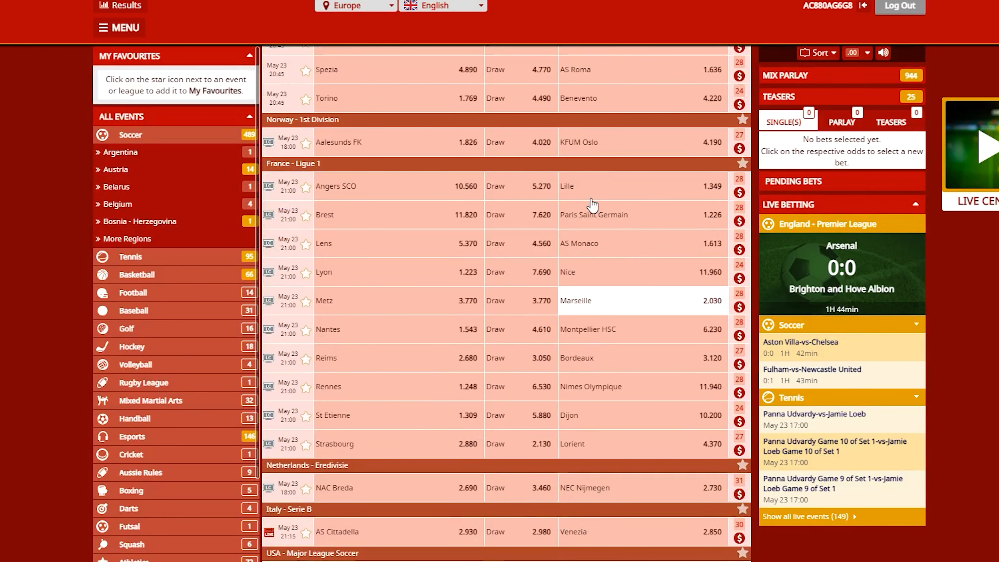
click(739, 180)
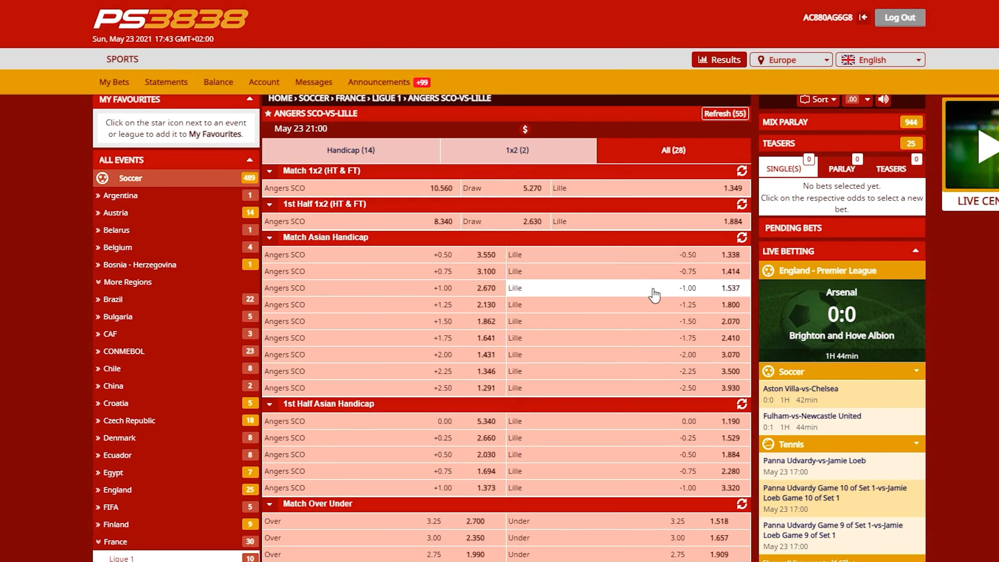
Try a 100 stake on Lille -1.00 Asian handicap in Win and Risk modes, and remove the selection from the bet slip.
click(730, 289)
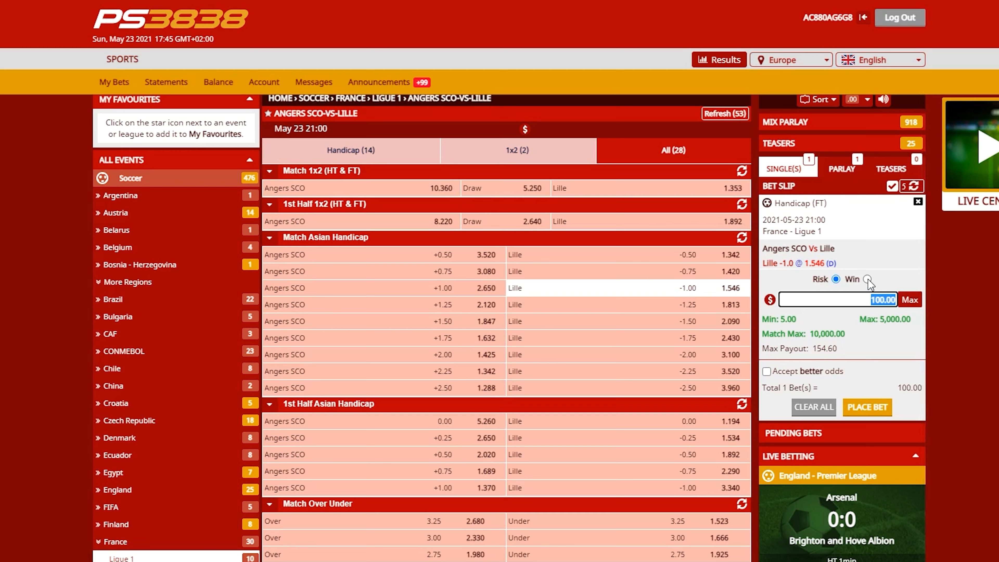
click(867, 279)
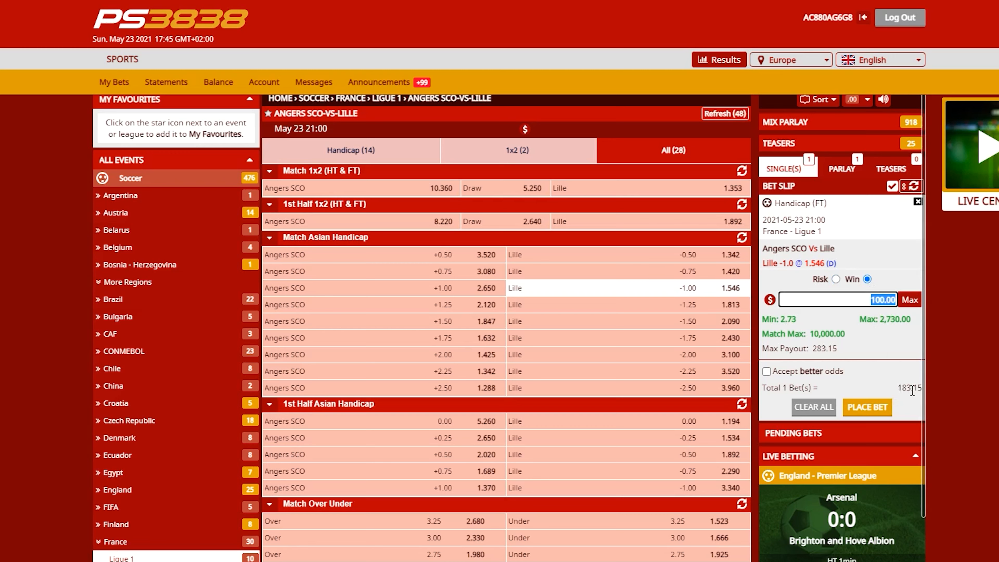
click(835, 279)
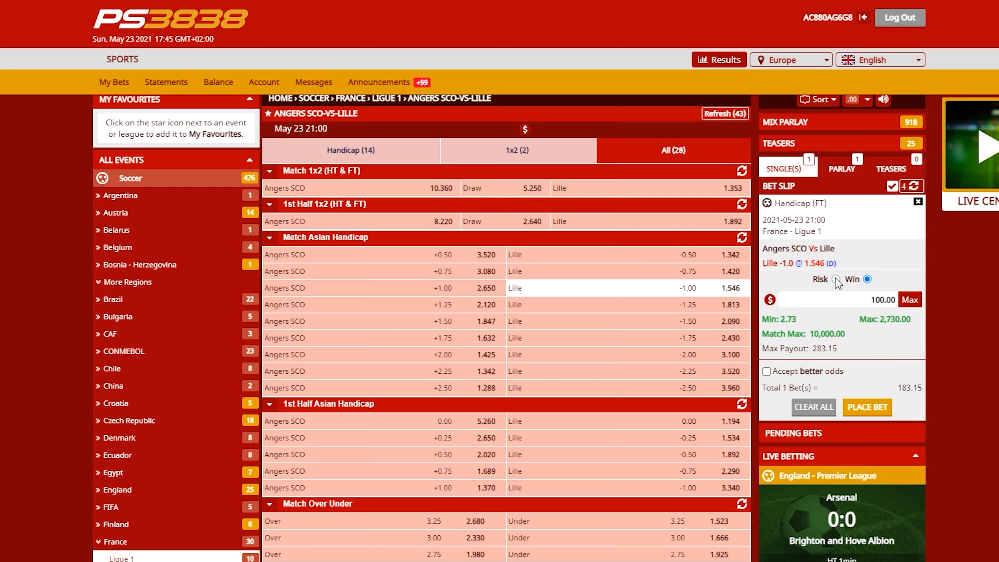
click(918, 202)
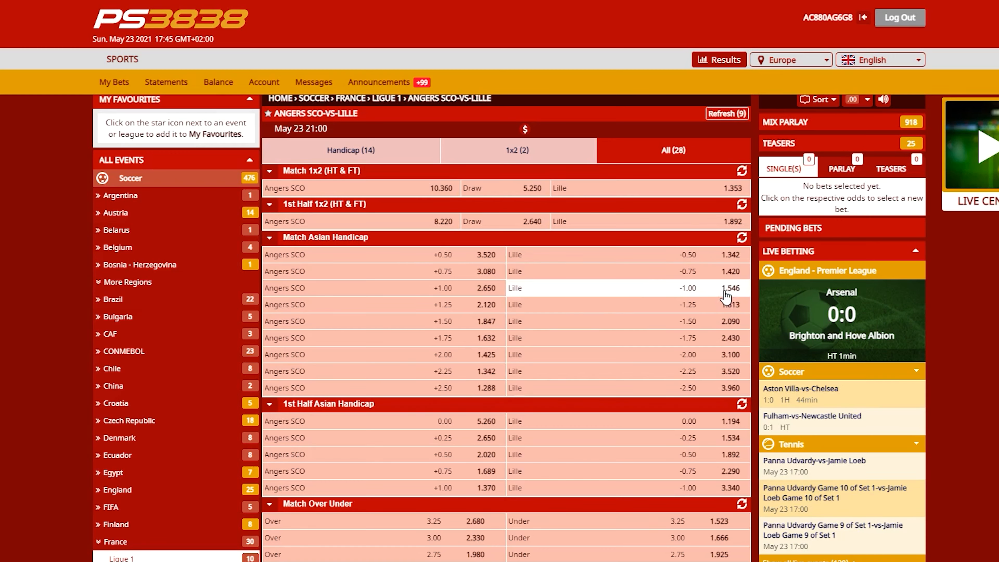
Add the full-time 1x2 selections Lille and AS Monaco from Ligue 1 to the bet slip.
click(718, 194)
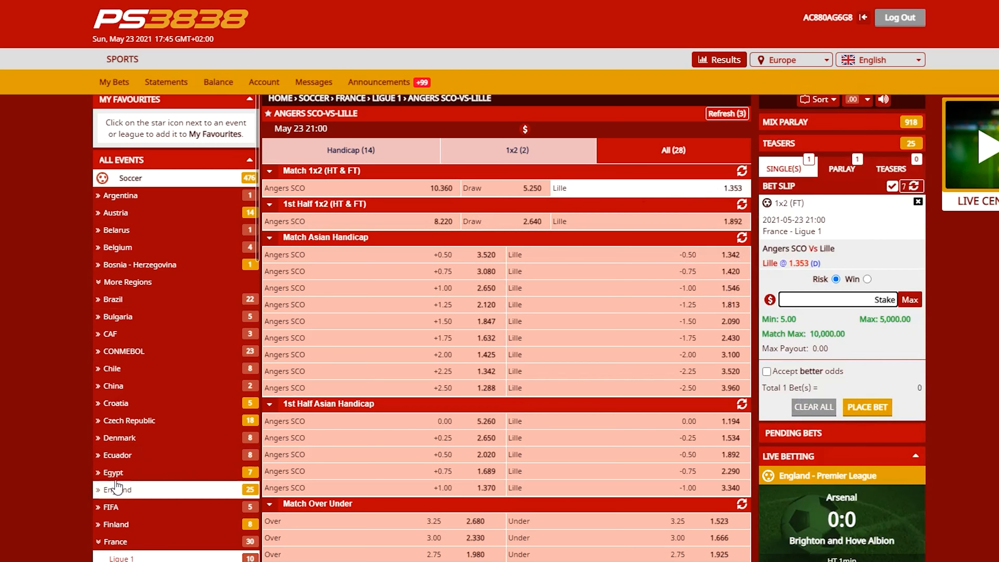
click(128, 558)
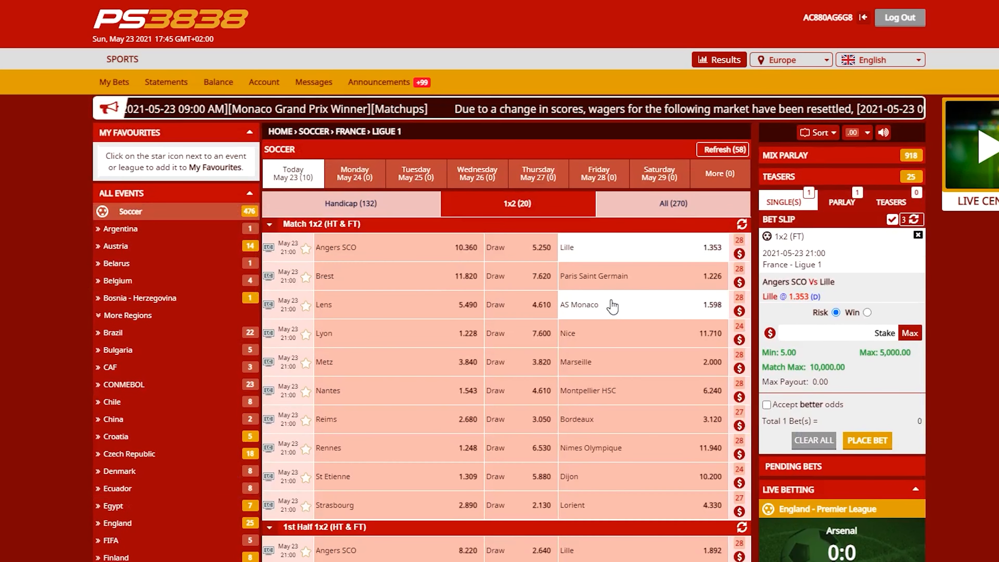
click(738, 298)
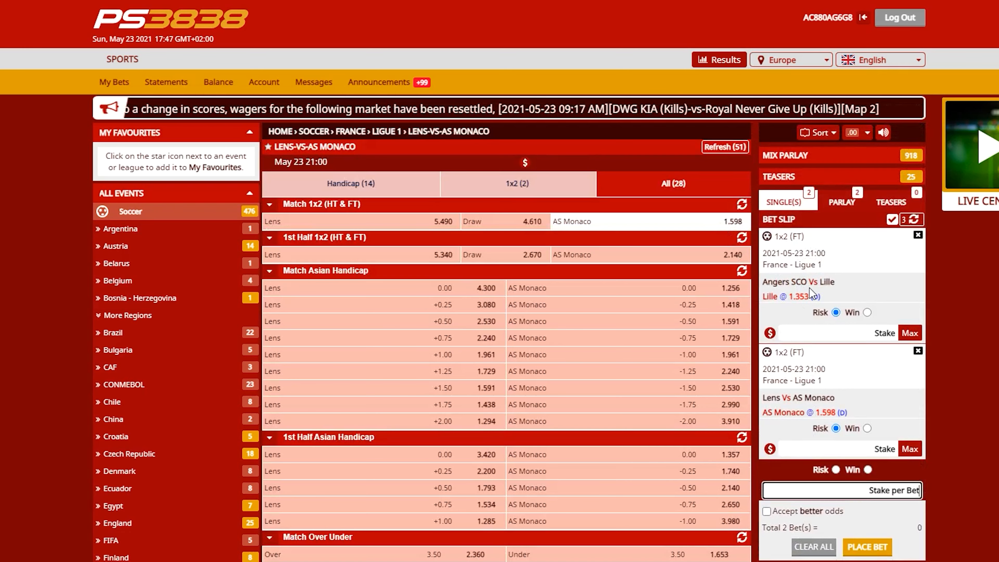
Switch the two selections to a mix parlay with a stake of 100, and return the bet slip to single bets.
click(844, 201)
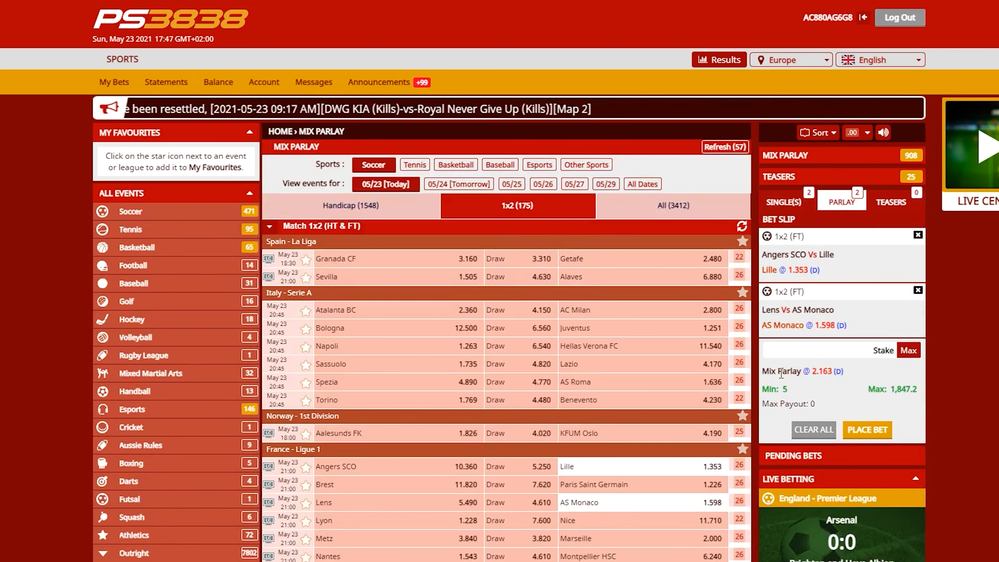
drag(818, 373, 834, 376)
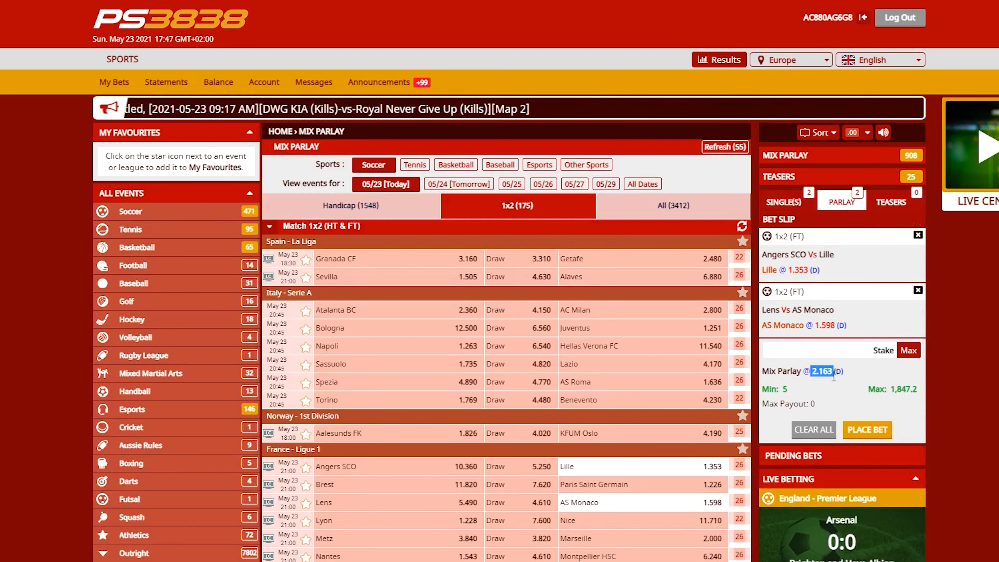
click(874, 351)
text(100)
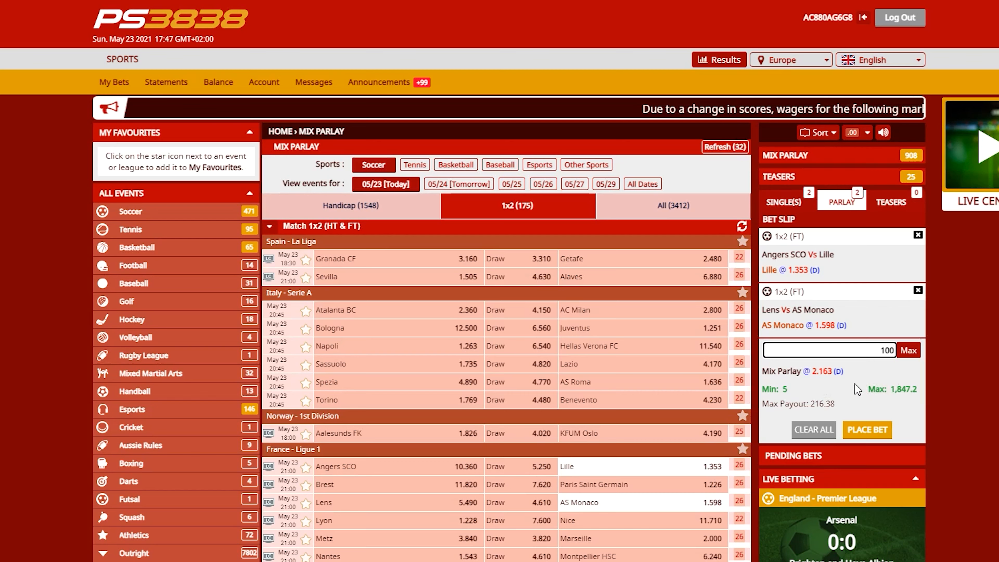
double_click(781, 388)
click(796, 390)
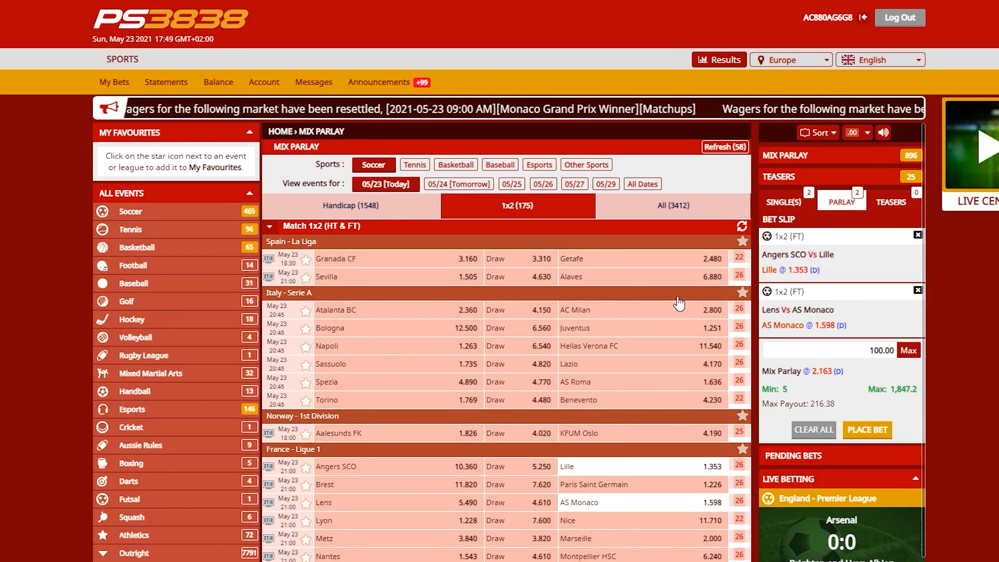
click(782, 202)
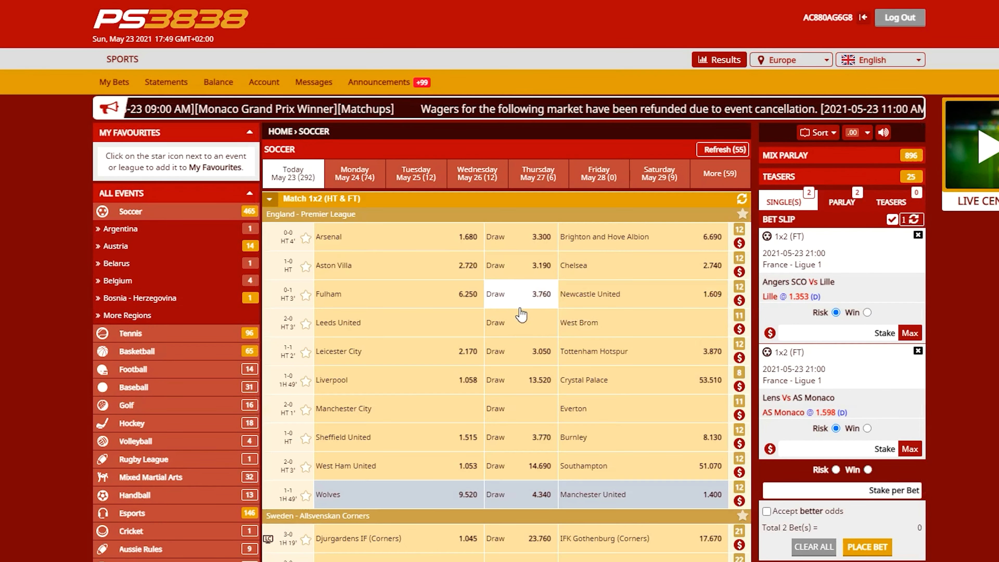